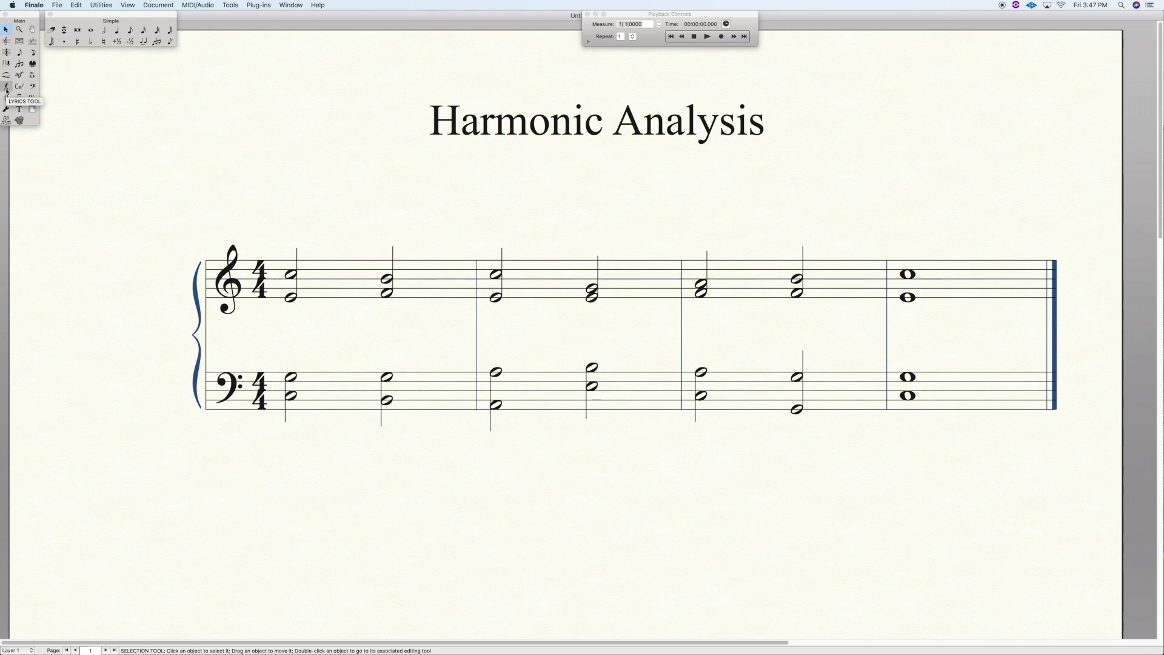
# With the Lyrics Tool, enter trial numerals I and V65 under the first two bass chords, then erase them.
pyautogui.click(7, 86)
pyautogui.click(290, 395)
pyautogui.write('I')
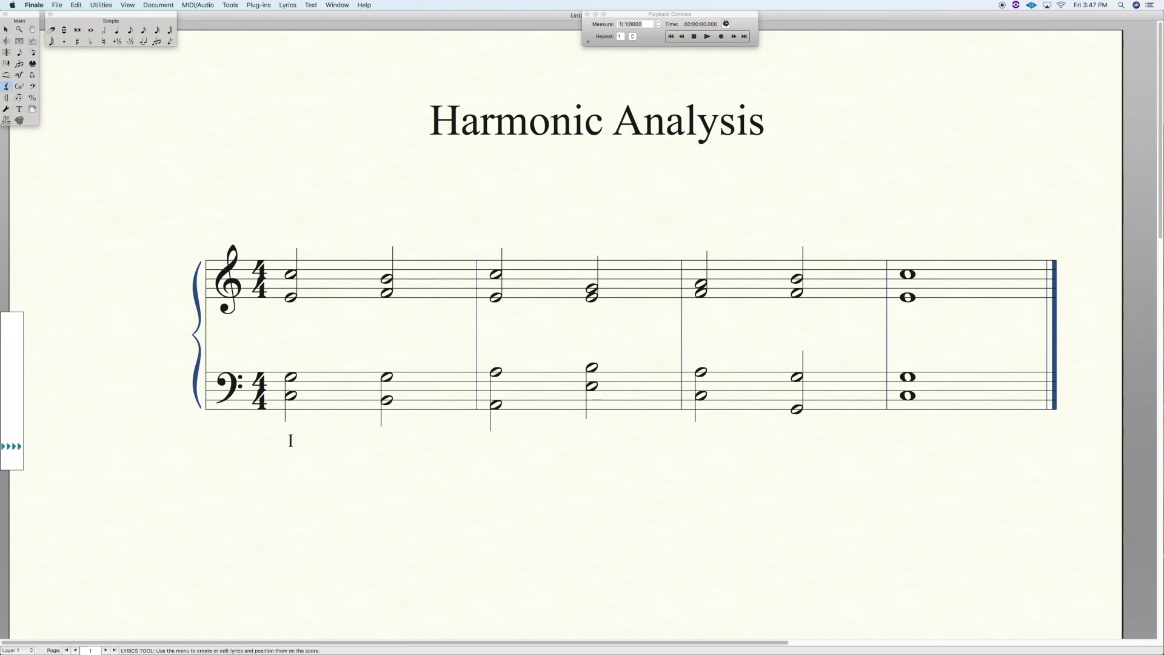
pyautogui.press('space')
pyautogui.write('V')
pyautogui.write('65')
pyautogui.press('BackSpace')
pyautogui.press('BackSpace')
pyautogui.press('BackSpace')
pyautogui.press('BackSpace')
pyautogui.press('BackSpace')
# Uncheck Use Smart Hyphens in the Lyrics document options and review the Word Extensions settings.
pyautogui.click(156, 6)
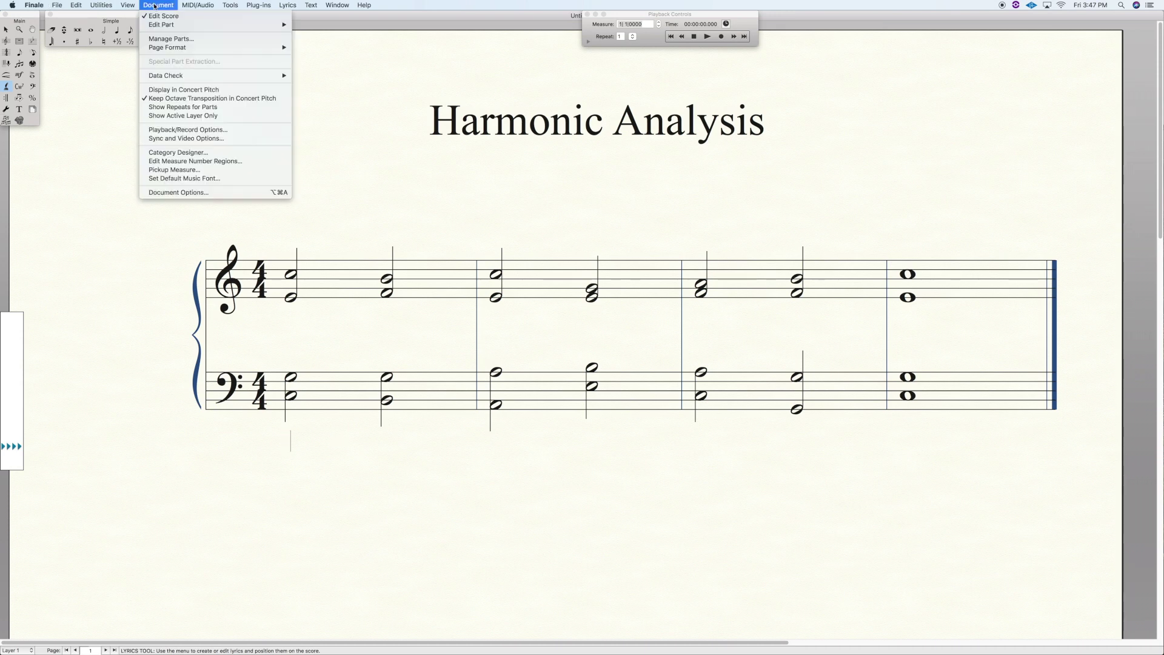
pyautogui.click(210, 194)
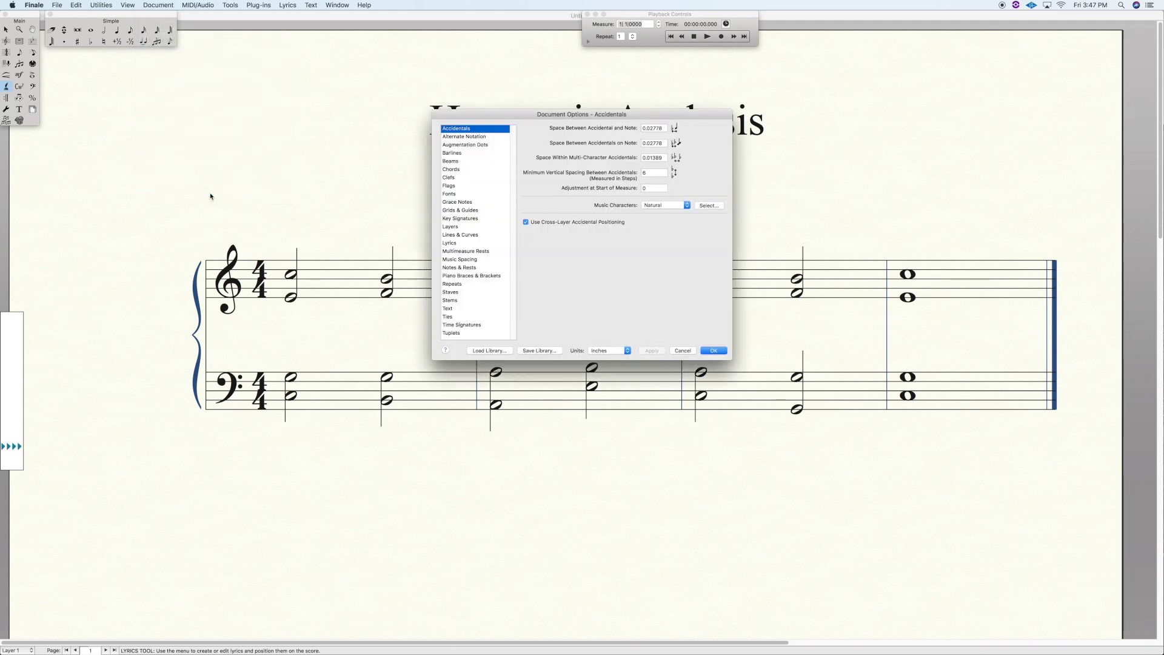
pyautogui.click(451, 244)
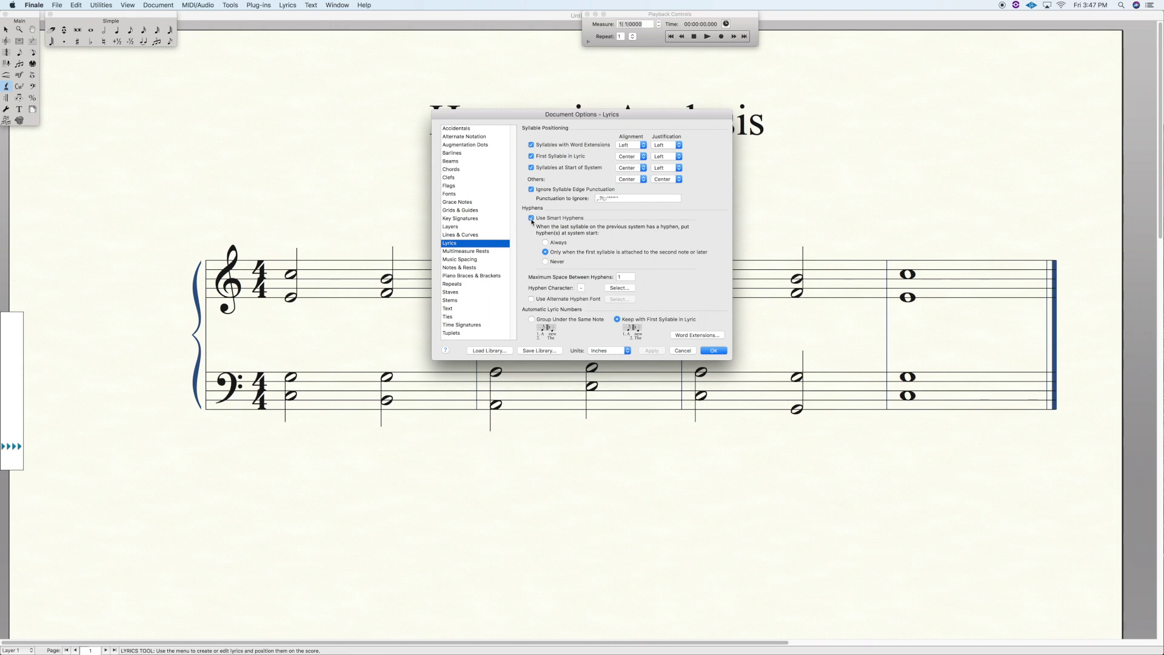
pyautogui.click(531, 219)
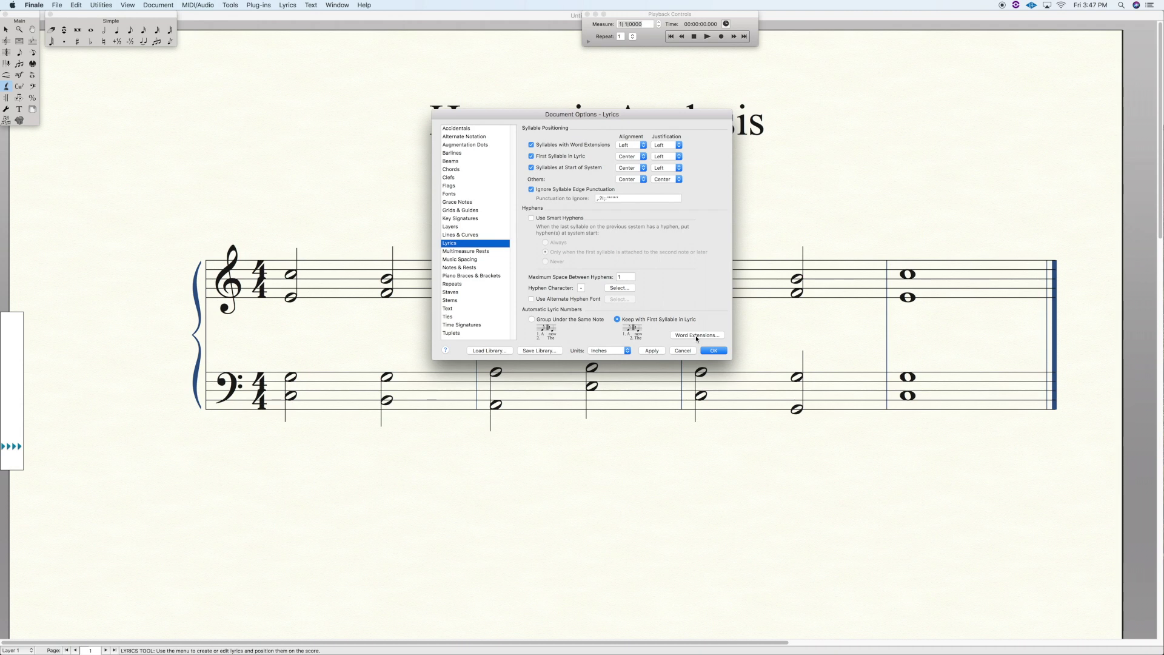
pyautogui.click(697, 336)
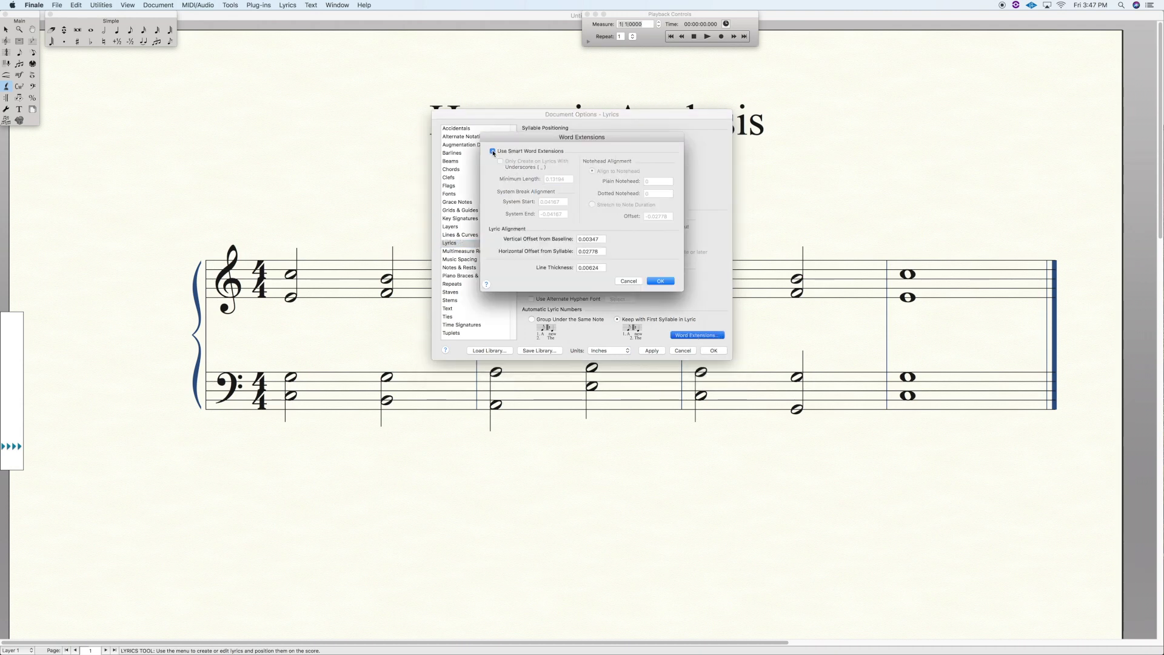
pyautogui.click(662, 280)
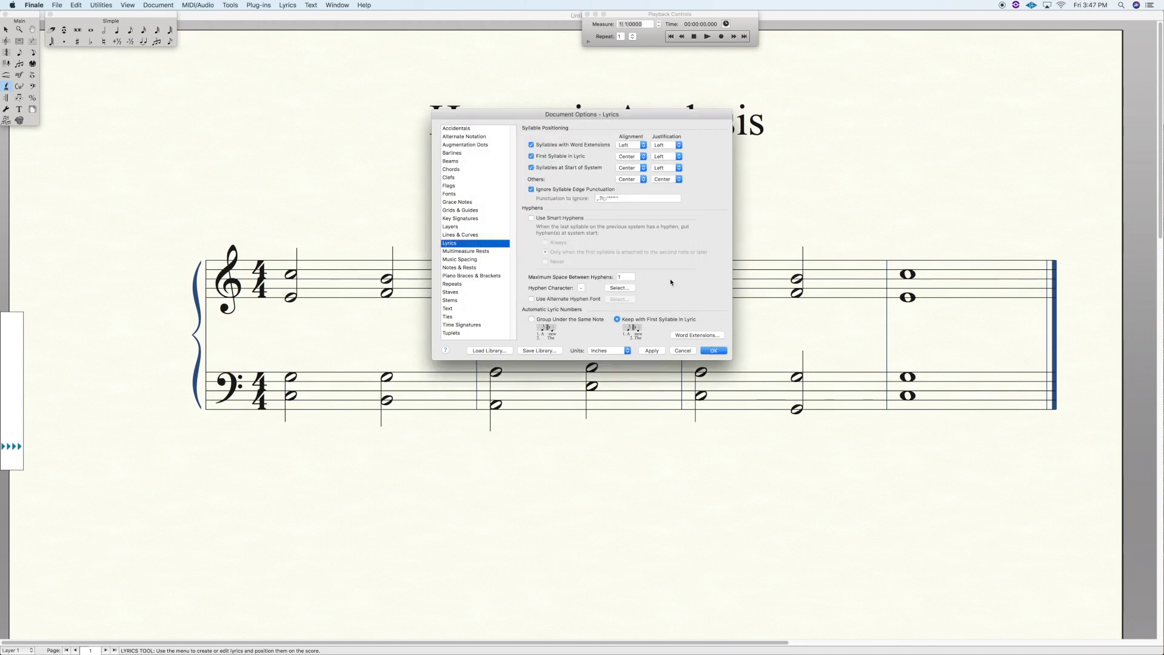
# Set the lyrics font to Finale Numerics on the Fonts page, apply it, and confirm.
pyautogui.click(453, 195)
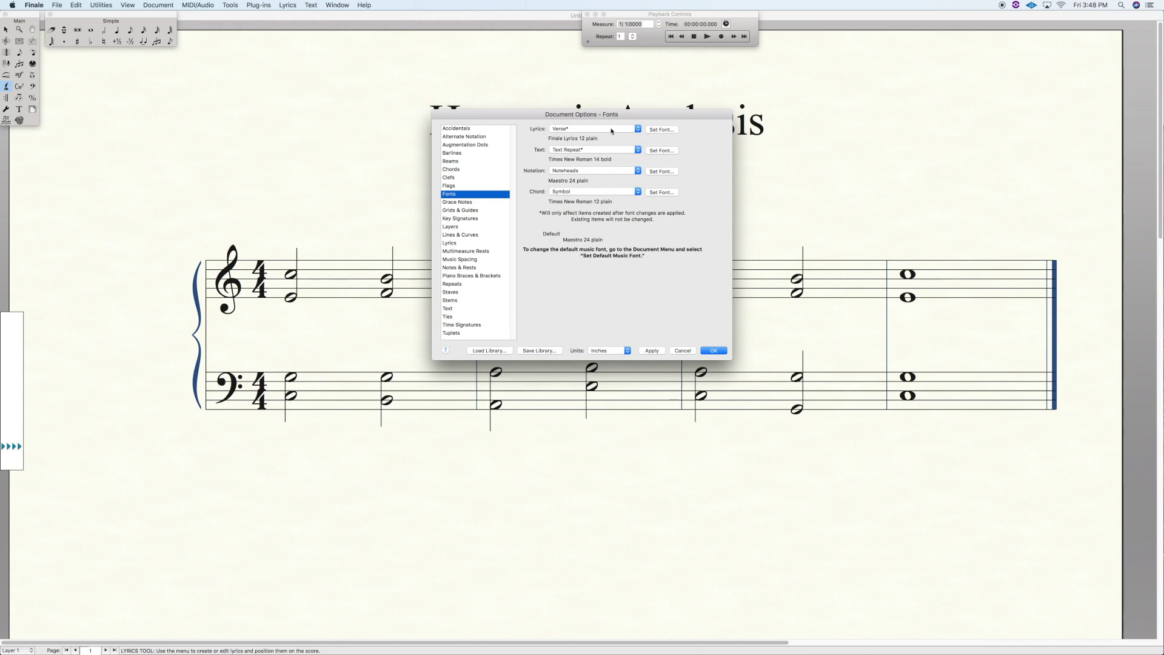
pyautogui.click(660, 129)
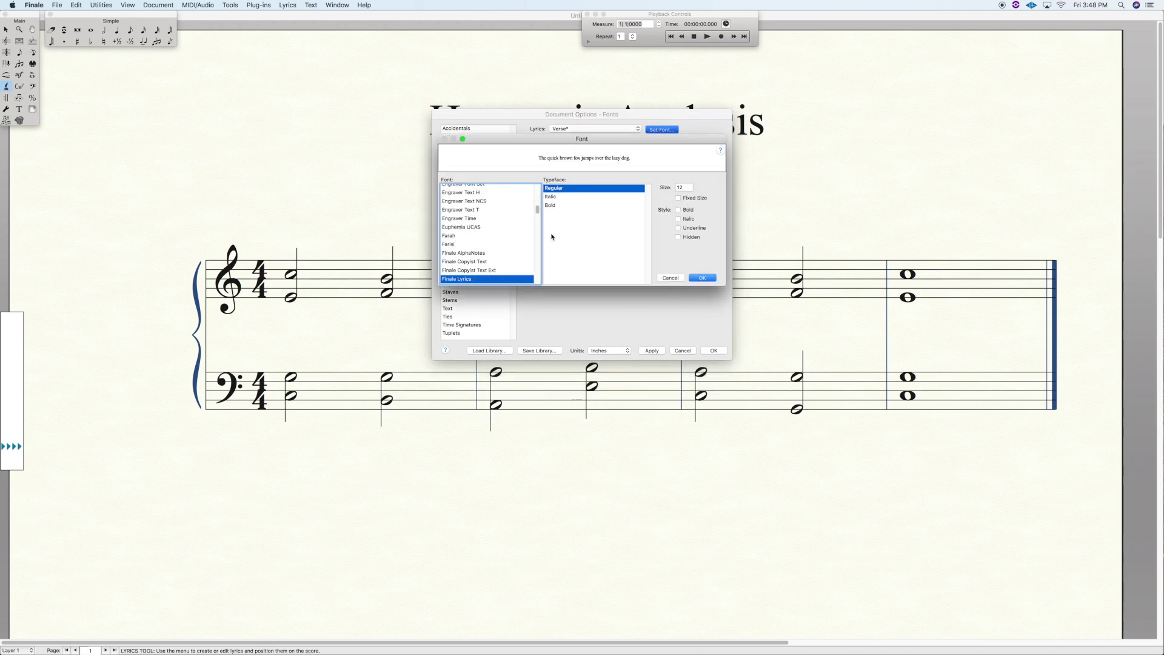
pyautogui.scroll(-2, 509, 268)
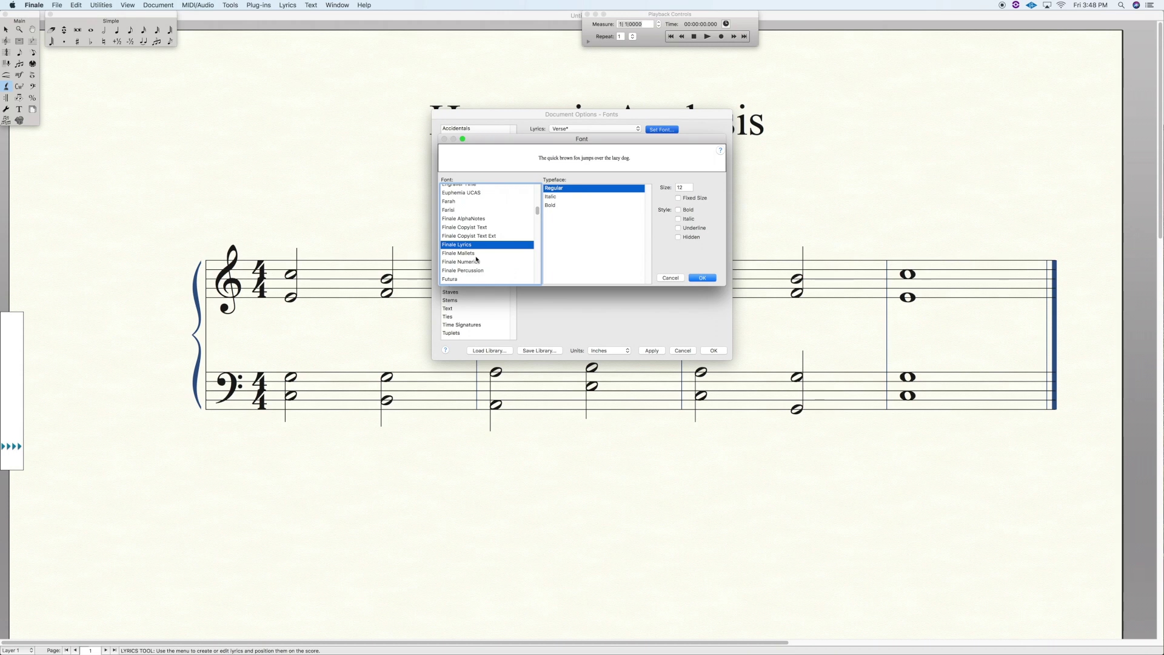
pyautogui.click(477, 262)
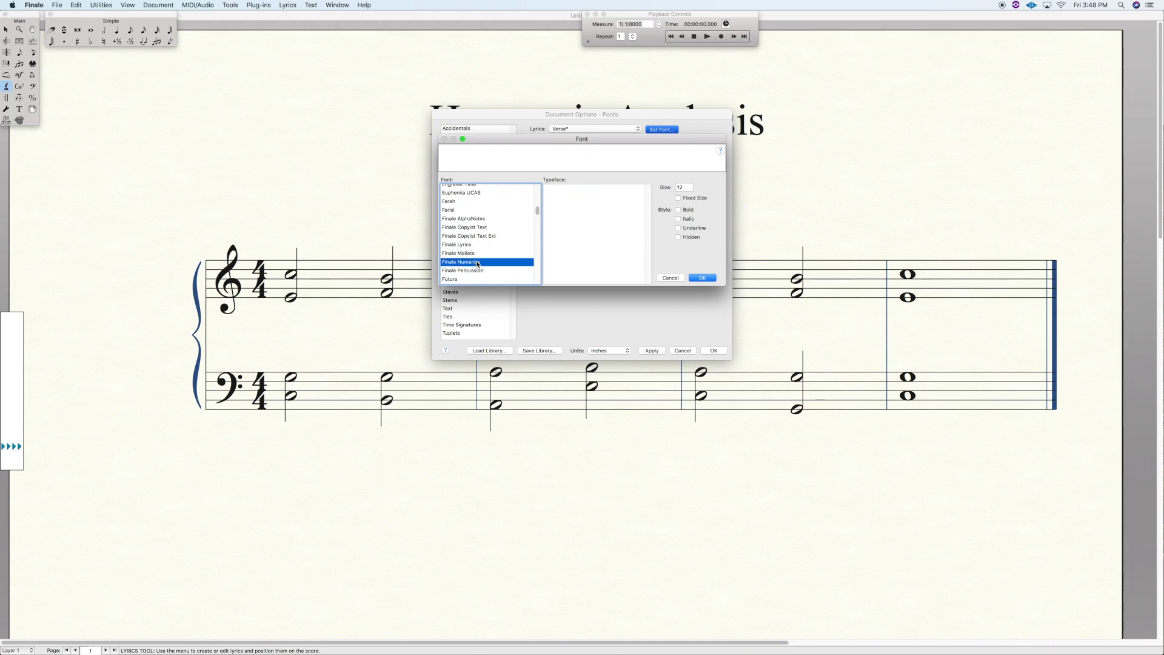
pyautogui.click(707, 279)
pyautogui.click(653, 351)
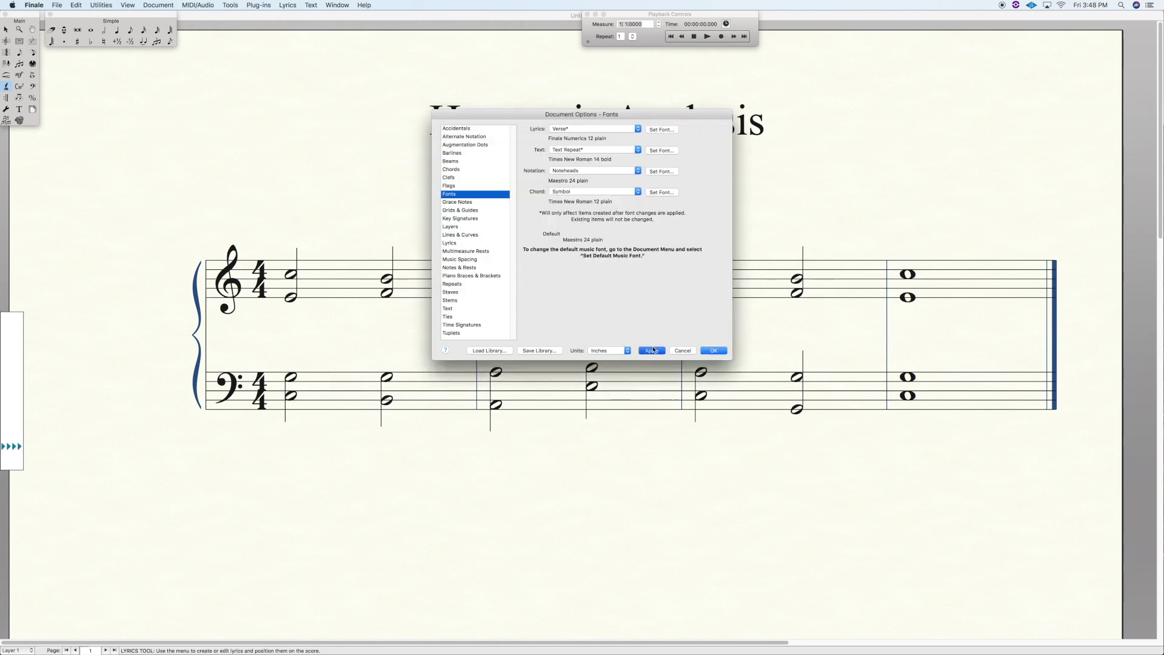
pyautogui.click(718, 350)
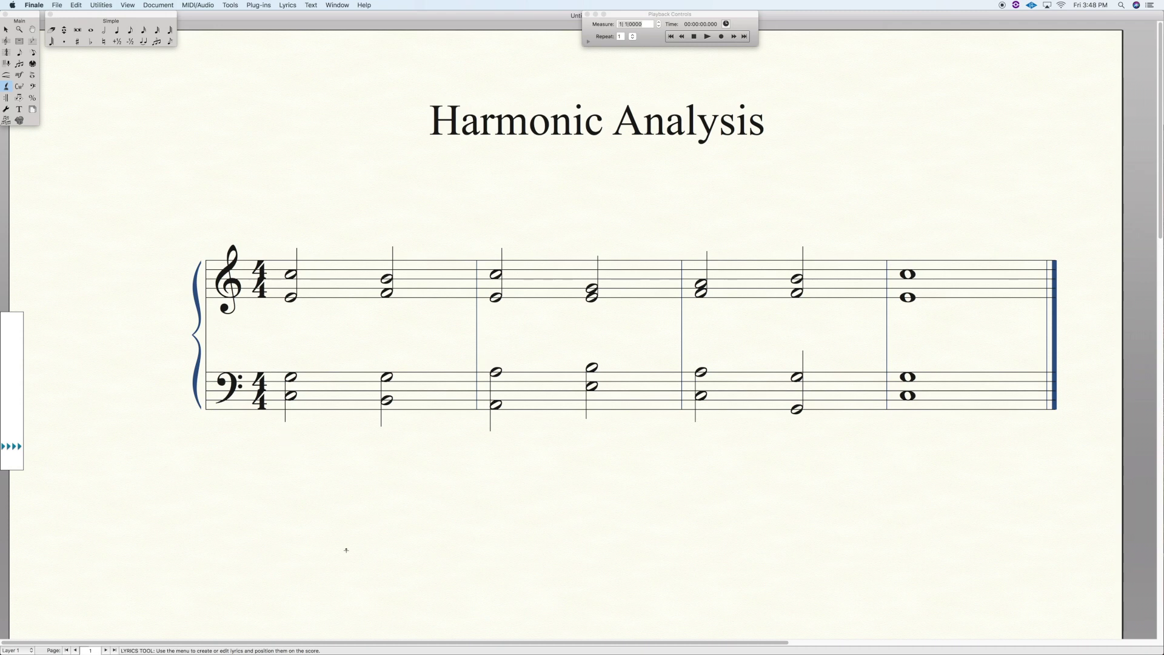
pyautogui.write('I ')
pyautogui.write('V')
pyautogui.write('^')
# Delete the stray character after the V under the second bass chord.
pyautogui.press('BackSpace')
# Delete the old I V analysis text in the Edit Lyrics window.
pyautogui.click(289, 7)
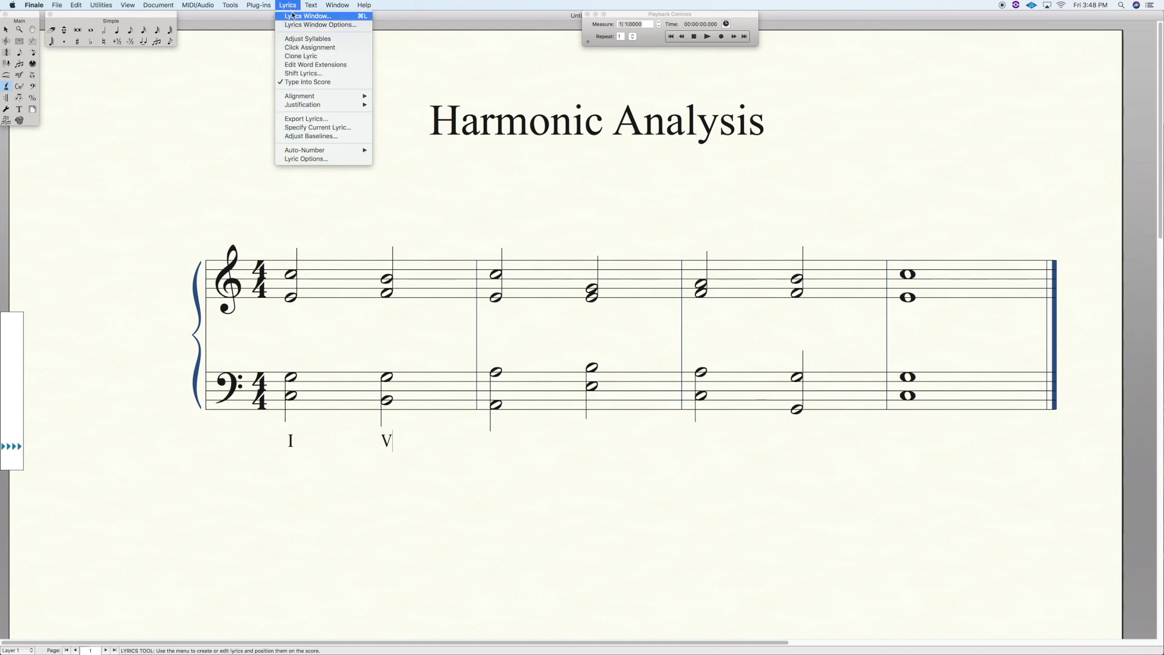
pyautogui.click(296, 18)
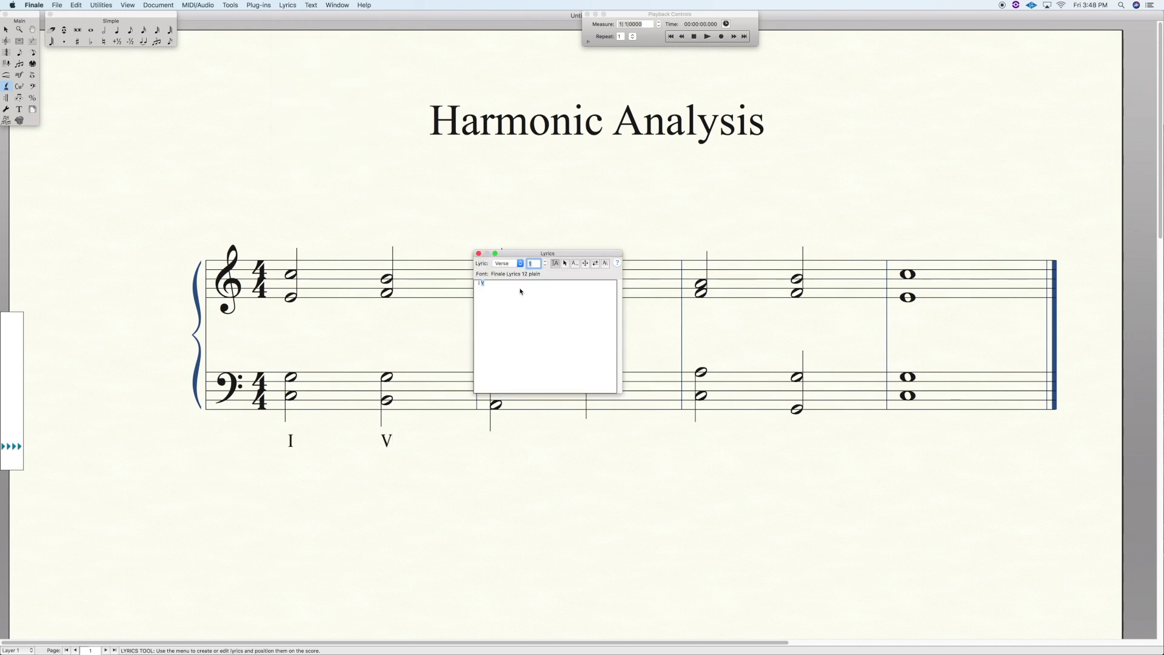
pyautogui.press('BackSpace')
pyautogui.click(491, 288)
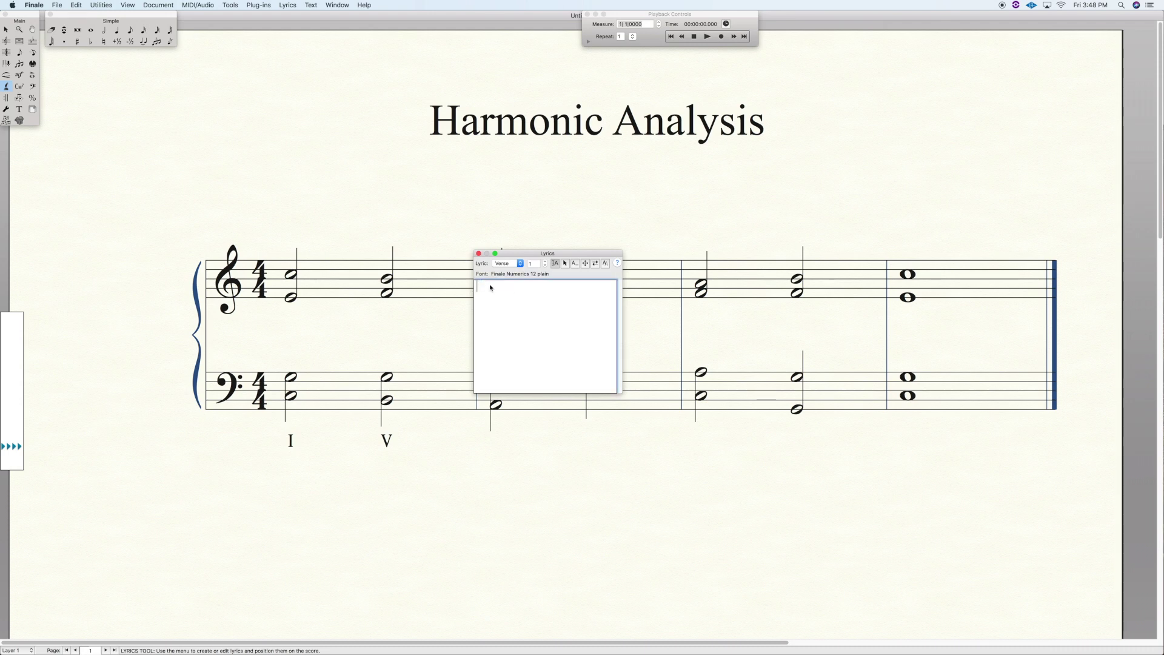
# Keep the lyric type as Verse, set the verse number to 1, and close the window.
pyautogui.click(505, 263)
pyautogui.click(506, 264)
pyautogui.click(495, 287)
pyautogui.click(537, 262)
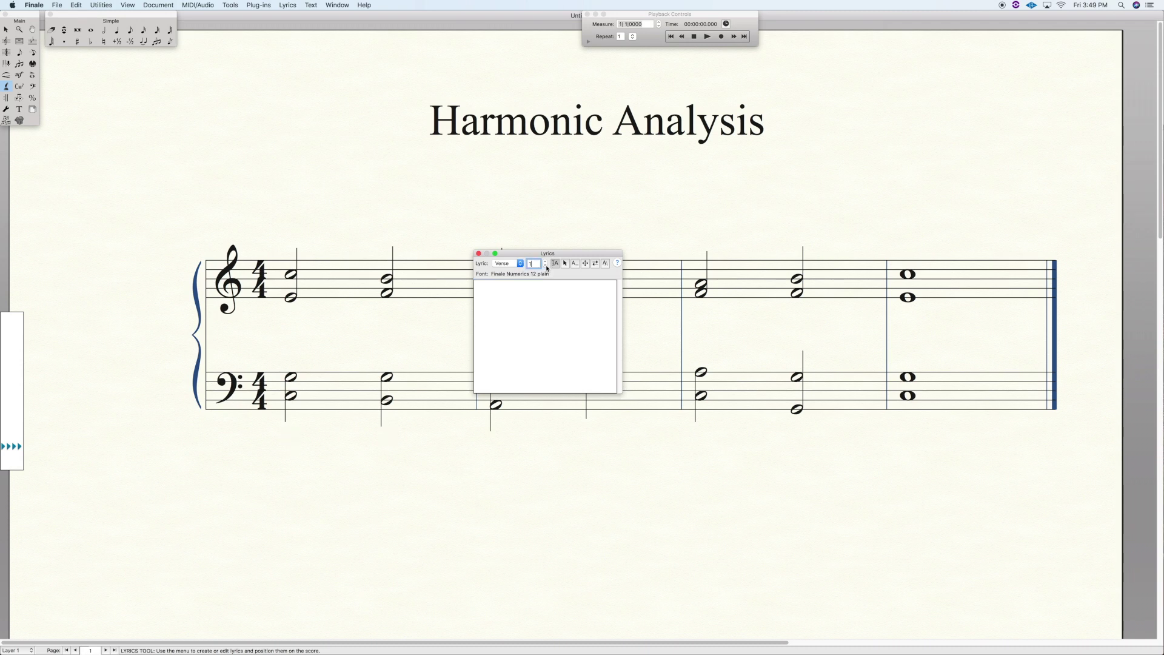
pyautogui.write('2')
pyautogui.click(544, 266)
pyautogui.click(479, 254)
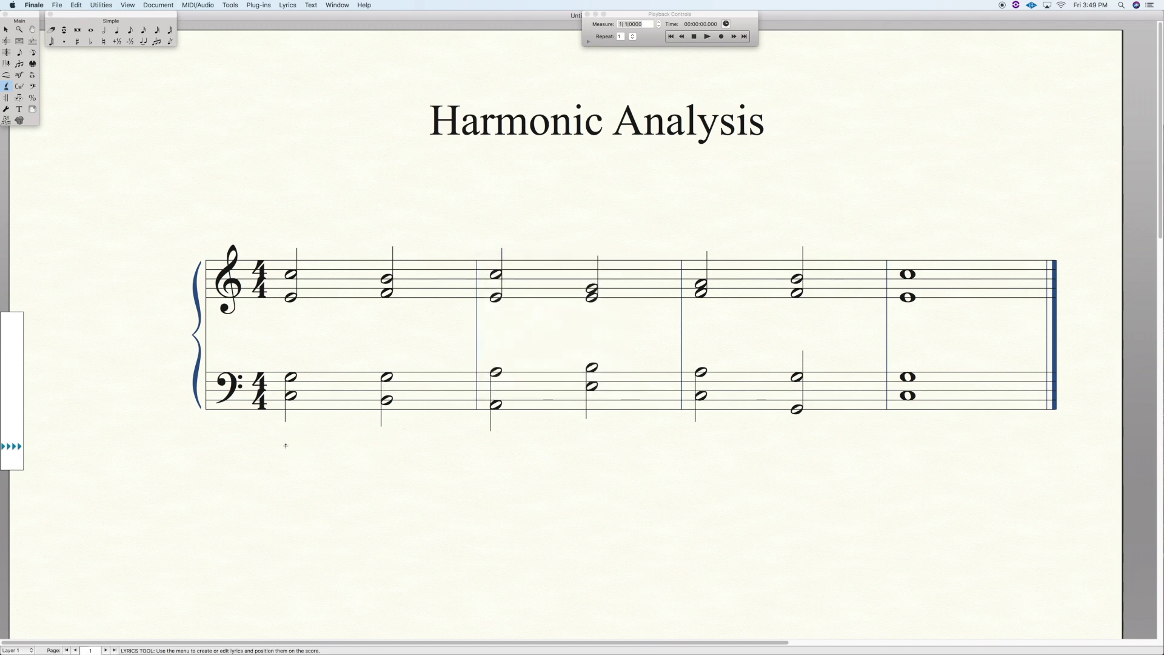
# Type I under the first bass chord and V65 under the second.
pyautogui.click(288, 440)
pyautogui.write('I')
pyautogui.press('space')
pyautogui.write('V')
pyautogui.write('6')
pyautogui.write('5')
# Type vi and iii under measure 2's chords and IV under measure 3's first chord.
pyautogui.press('space')
pyautogui.write('v')
pyautogui.write('i')
pyautogui.press('space')
pyautogui.write('iii')
pyautogui.press('space')
pyautogui.write('I')
pyautogui.write('V')
pyautogui.write('64')
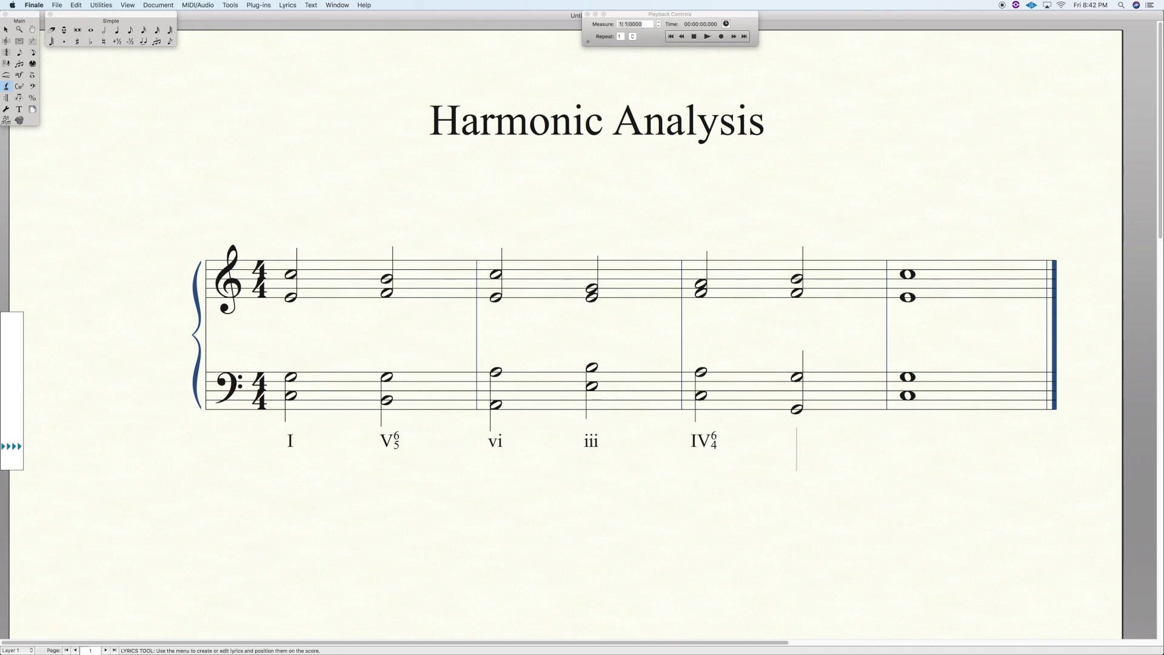
pyautogui.write('V')
pyautogui.write('7')
# Add 6 after IV, V7 under the sixth chord, and I under the final whole-note chord.
pyautogui.press('space')
pyautogui.write('I')
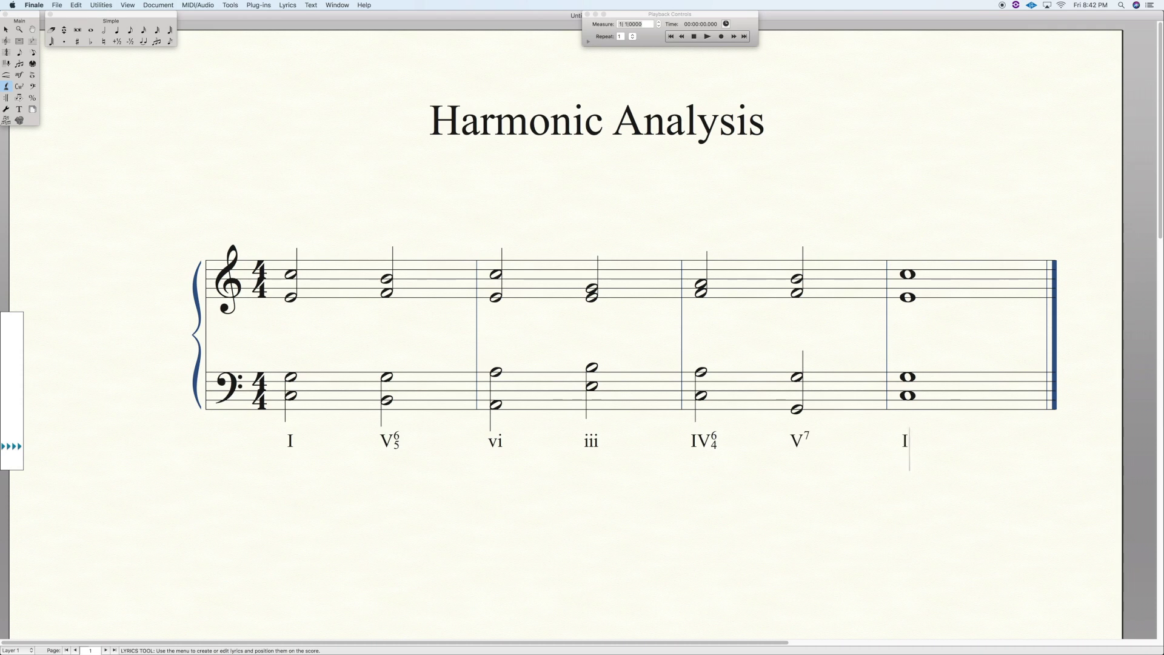